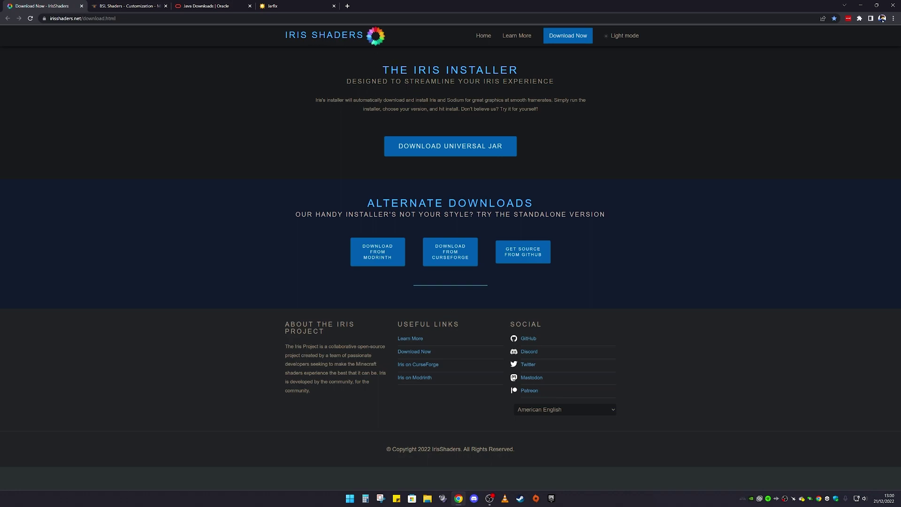
- Download the universal Iris installer, Iris-Installer-3.0.1.jar, from the Iris Shaders website
double_click(455, 100)
left_click(549, 107)
left_click(449, 148)
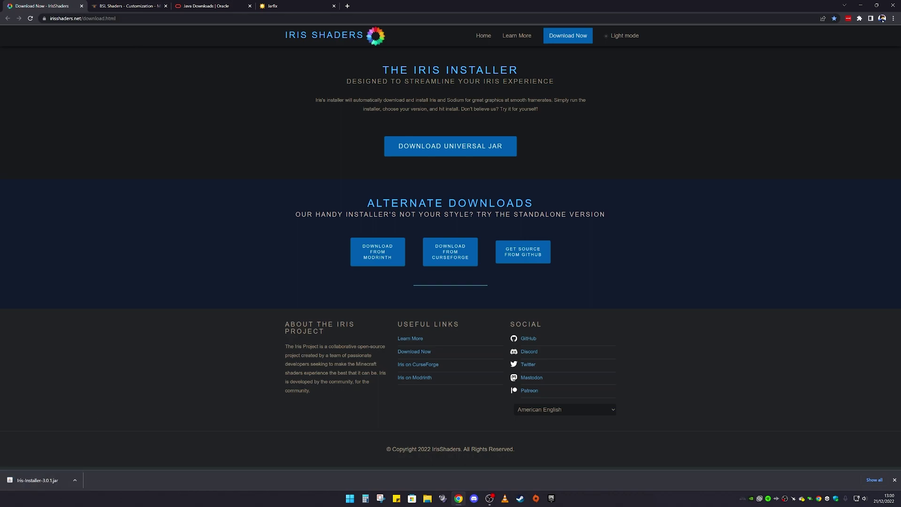
left_click(129, 6)
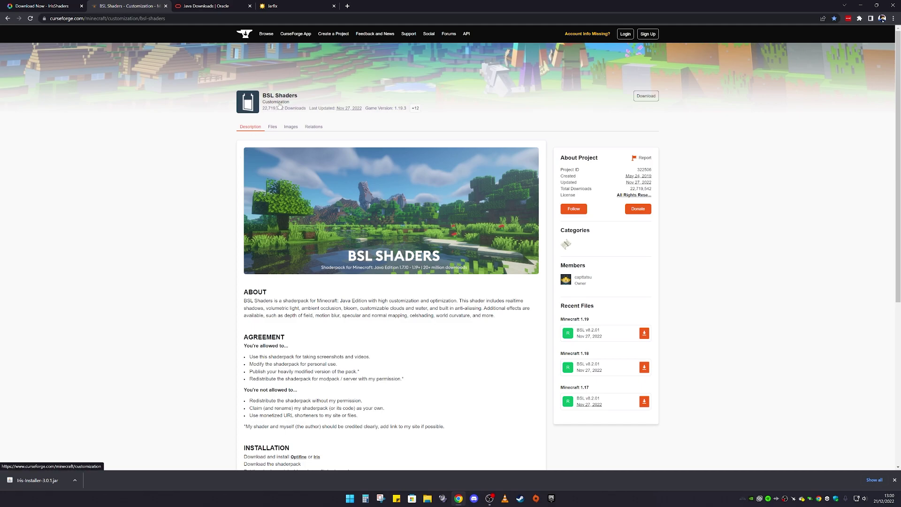
- Download BSL v8.2.01 from the BSL Shaders project's Files list on CurseForge
scroll(346, 121, "down", 2)
scroll(328, 123, "up", 2)
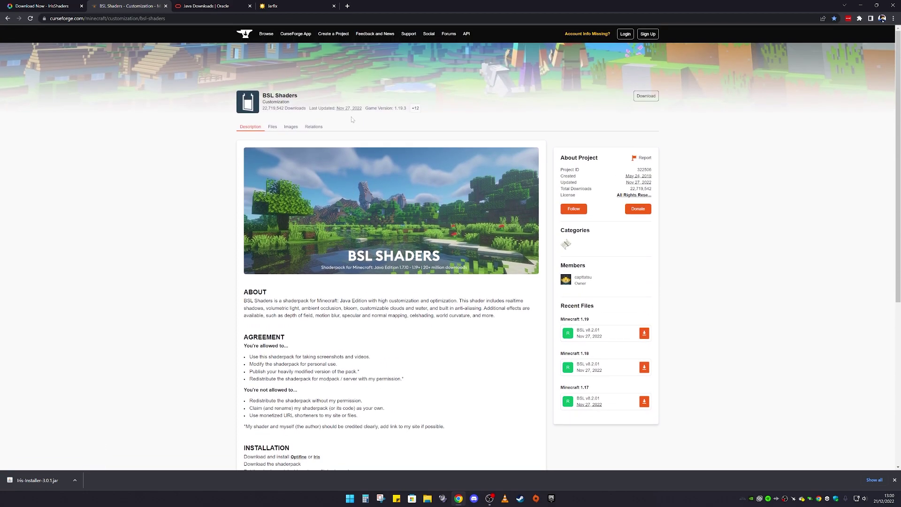
left_click(272, 127)
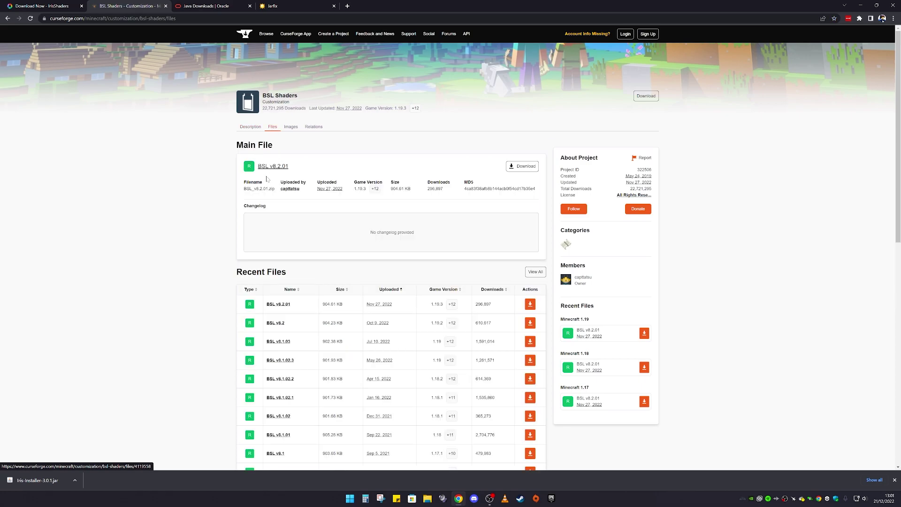
left_click(525, 167)
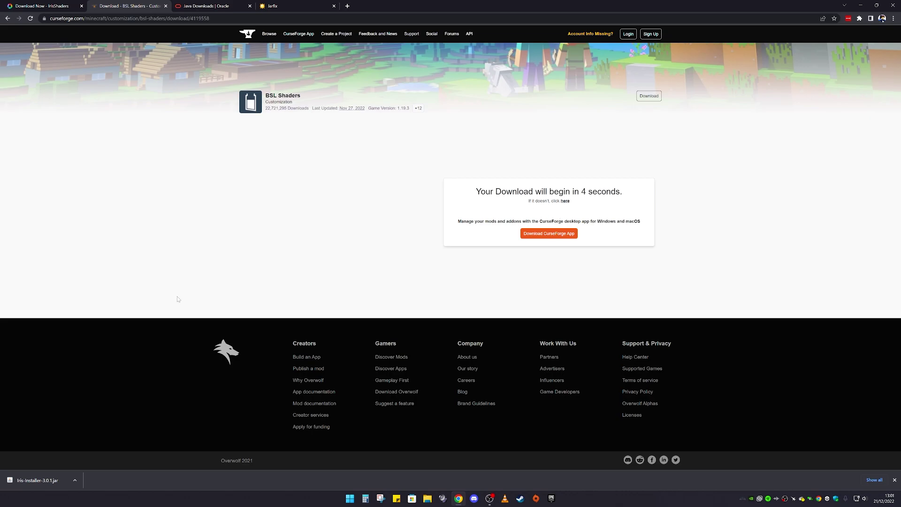
- Show the JDK 17.0.5 downloads for Windows on Oracle's Java Downloads page
key("ctrl+Tab")
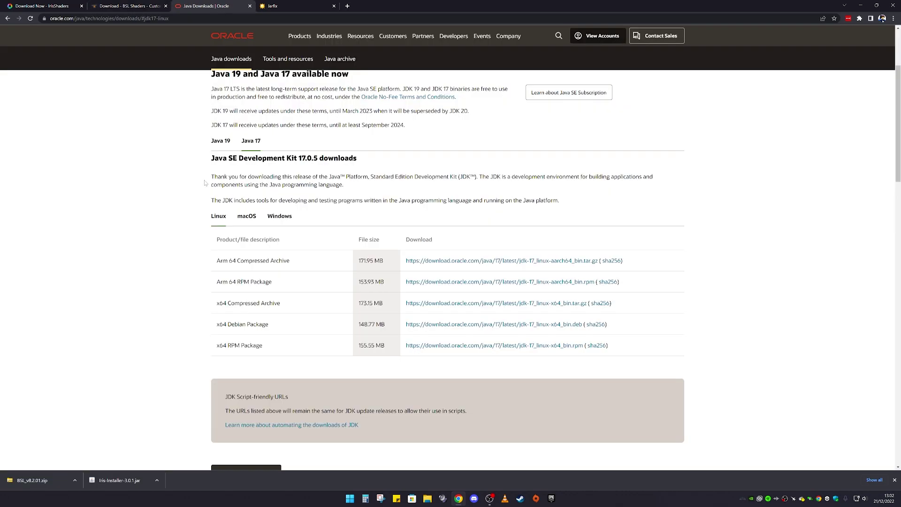
scroll(225, 137, "up", 1)
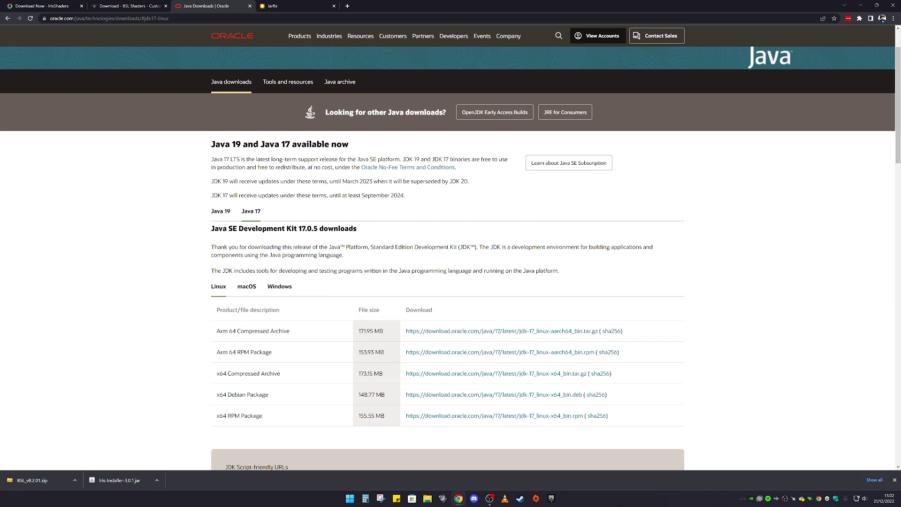
scroll(230, 143, "down", 1)
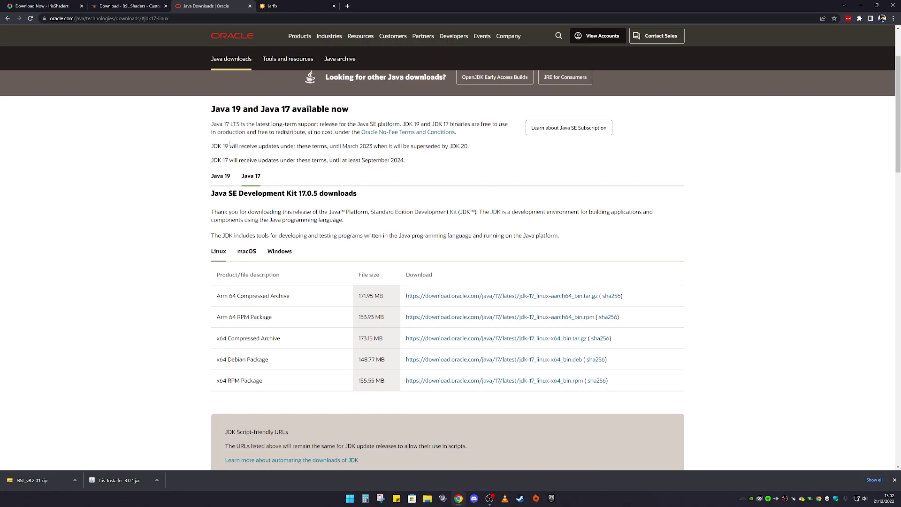
scroll(230, 143, "down", 1)
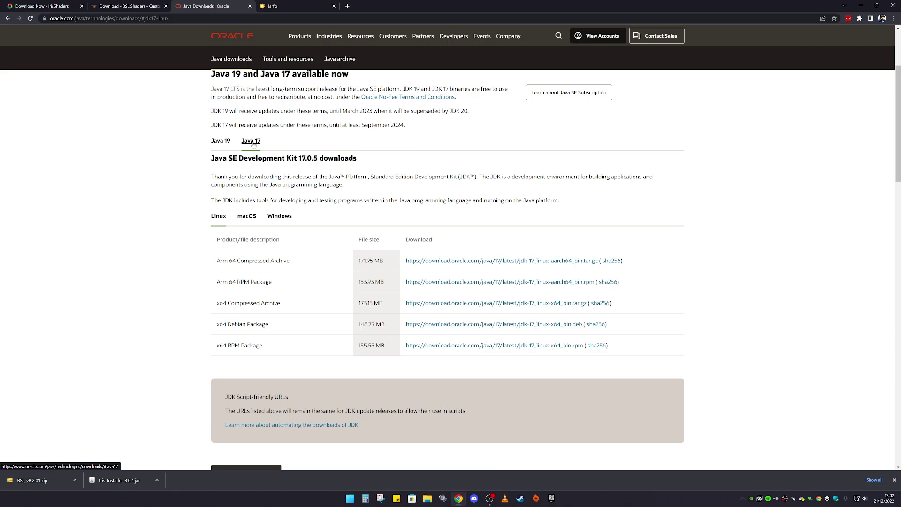
scroll(282, 133, "down", 1)
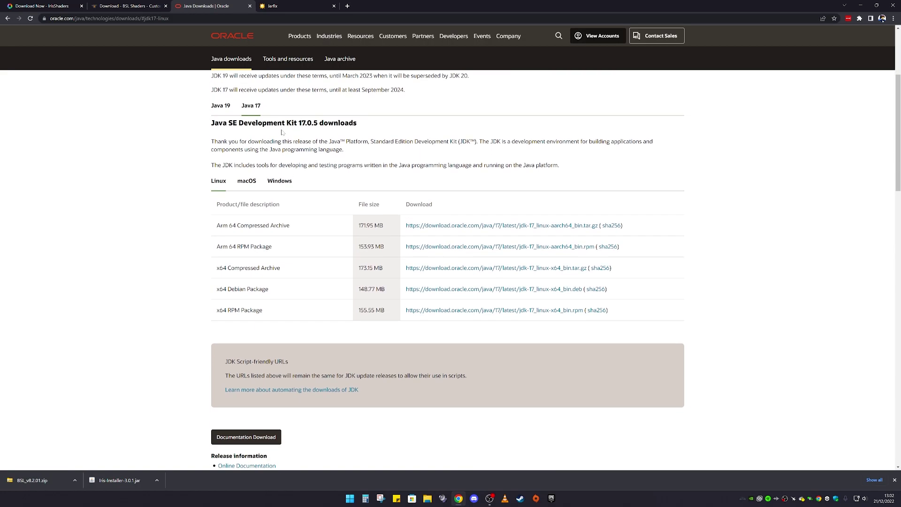
scroll(282, 132, "down", 1)
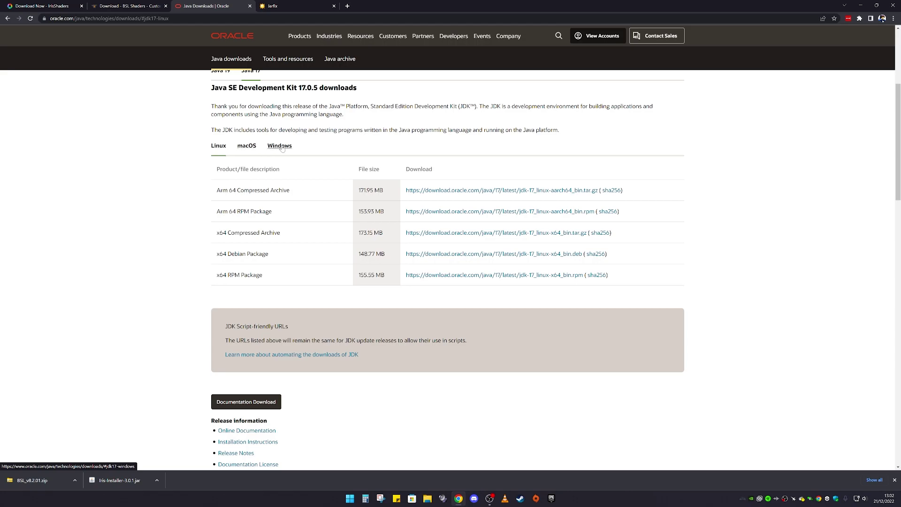
left_click(281, 146)
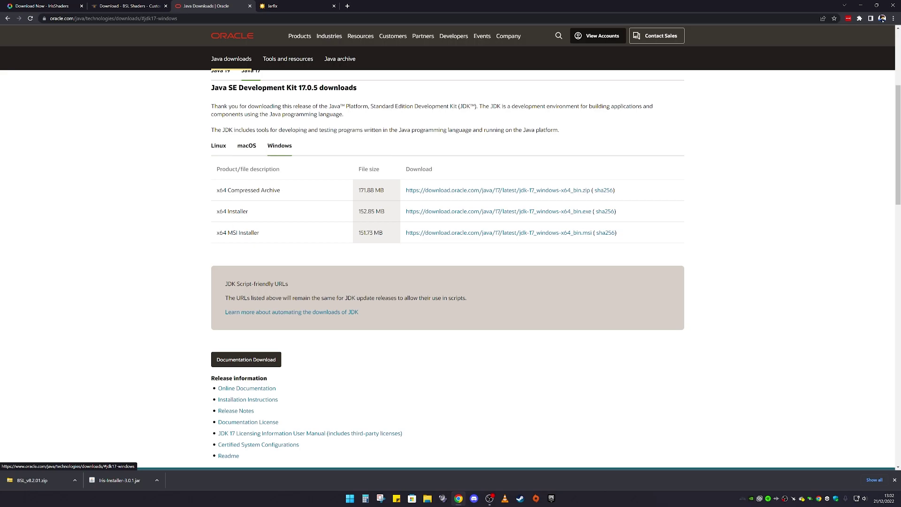
- Highlight the x64 Installer entry in the JDK 17 Windows downloads
scroll(243, 183, "up", 2)
scroll(249, 190, "down", 3)
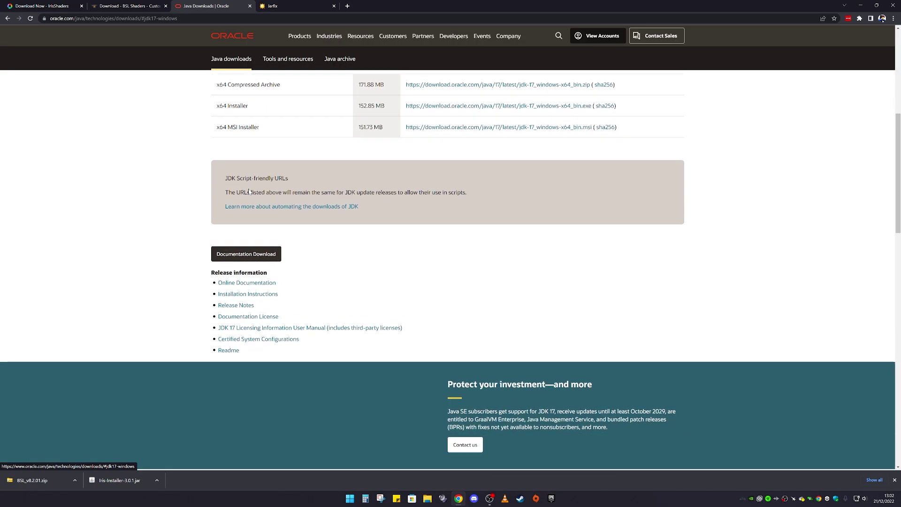
scroll(250, 192, "up", 3)
scroll(250, 192, "up", 2)
scroll(250, 192, "down", 4)
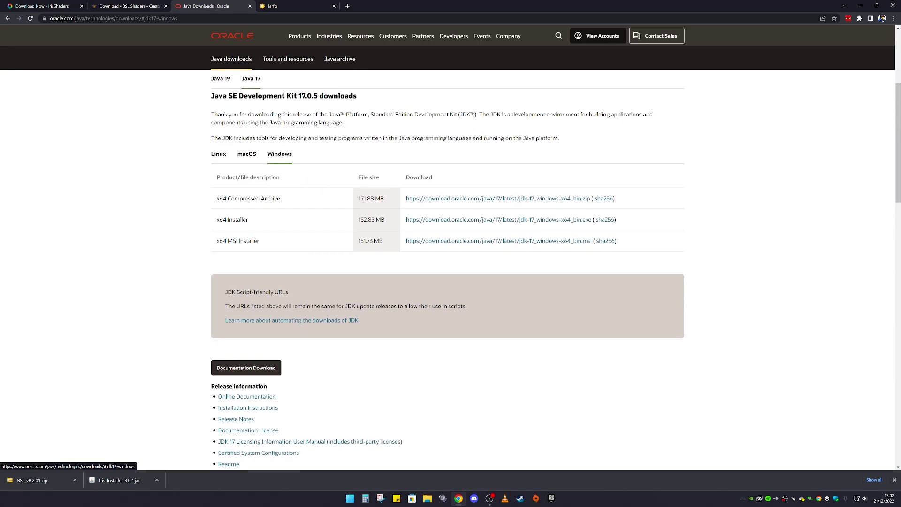
double_click(229, 202)
left_click(230, 202)
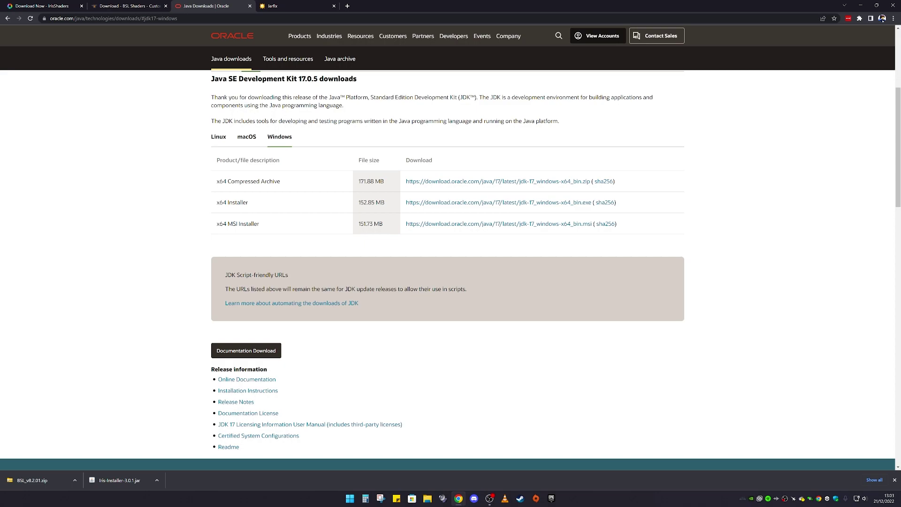
left_click_drag(217, 202, 250, 203)
- Register the .jar suffix with Jarfix, then return to Oracle's JDK 17.0.5 downloads
left_click(263, 204)
left_click(299, 3)
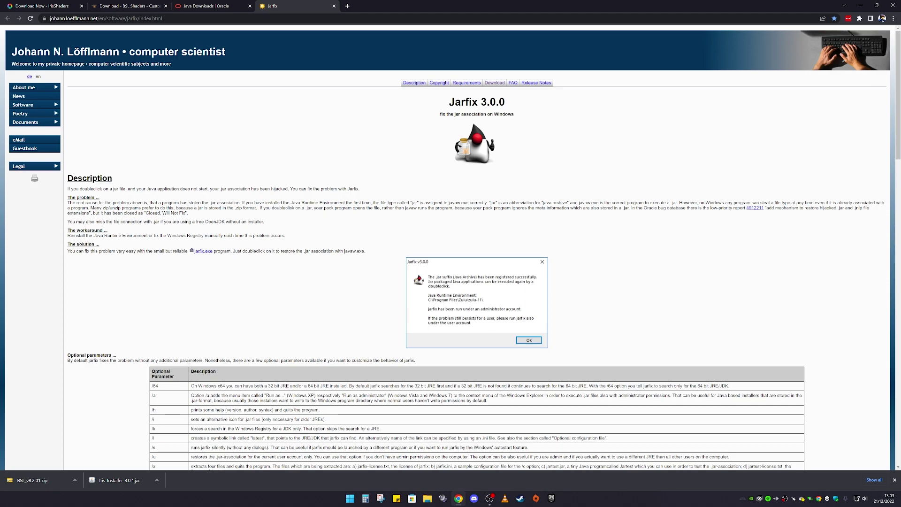
left_click(206, 6)
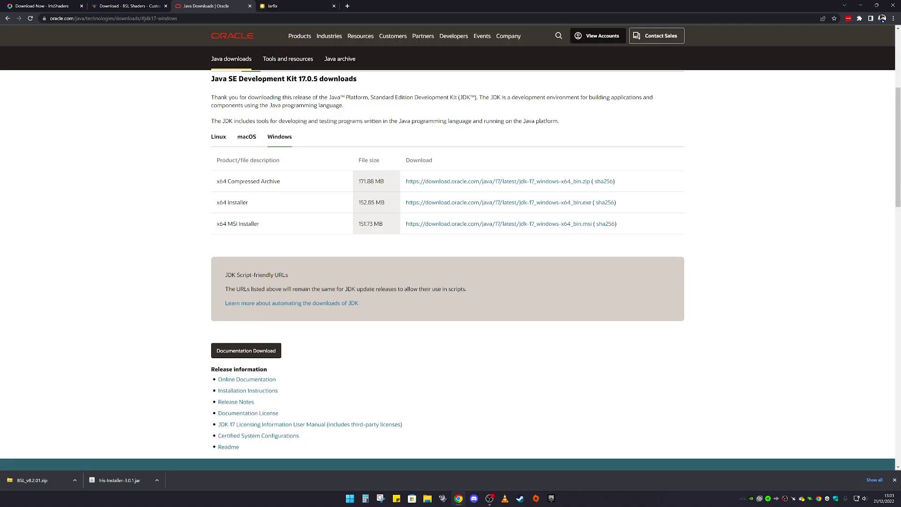
- Run Iris-Installer-3.0.1.jar from the desktop with Java(TM) Platform SE binary
key("super+d")
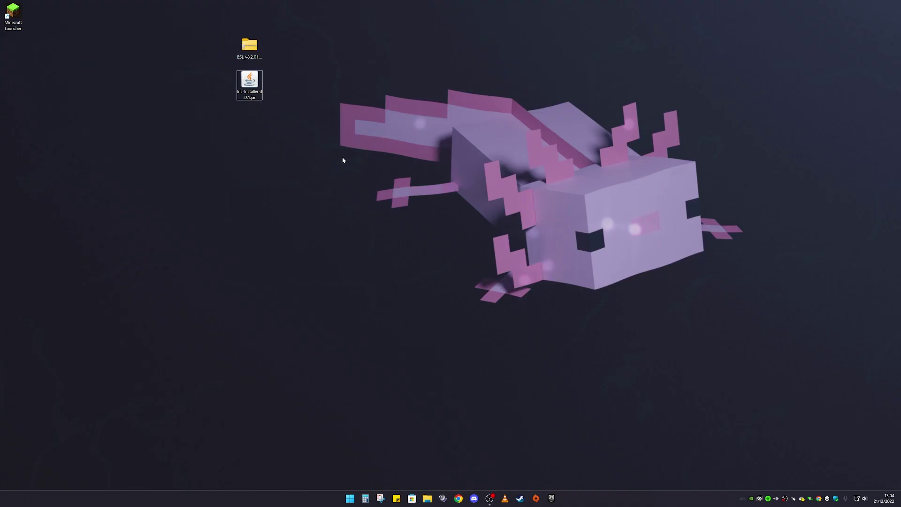
left_click_drag(260, 74, 394, 54)
left_click_drag(443, 97, 415, 66)
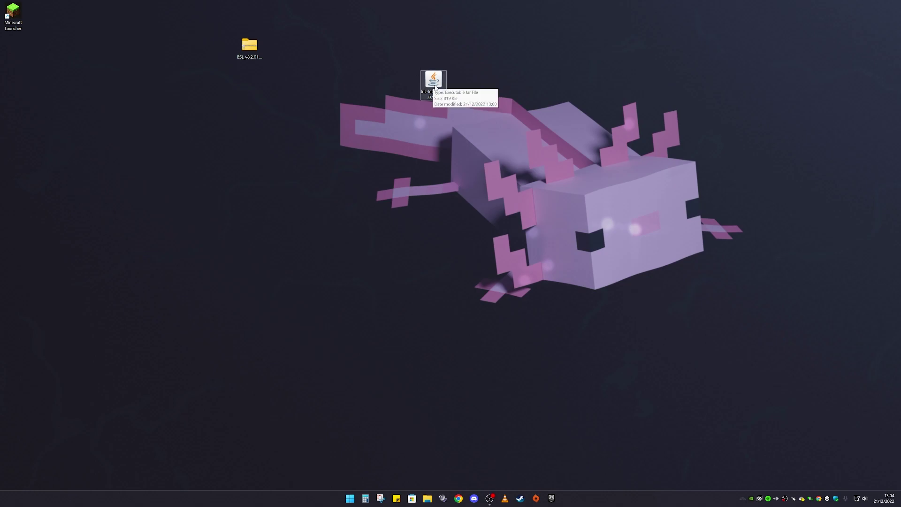
left_click_drag(419, 56, 451, 87)
right_click(438, 78)
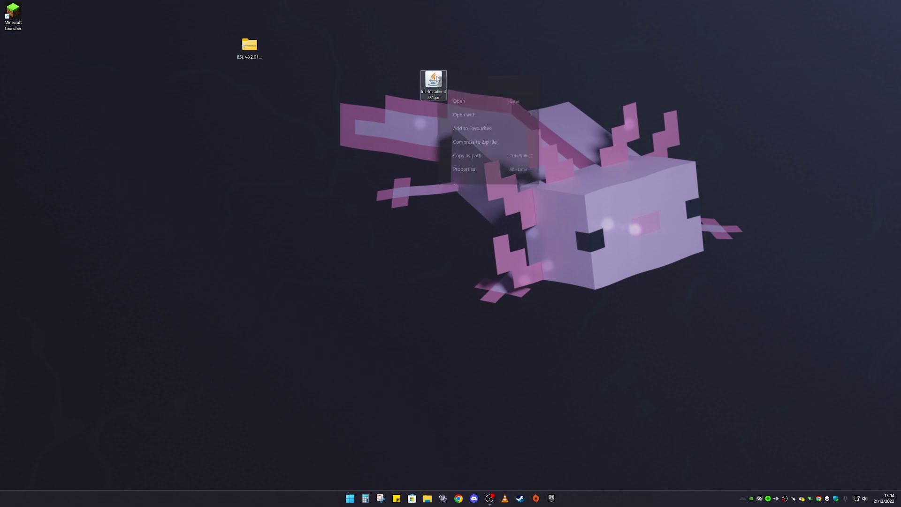
mouse_move(466, 113)
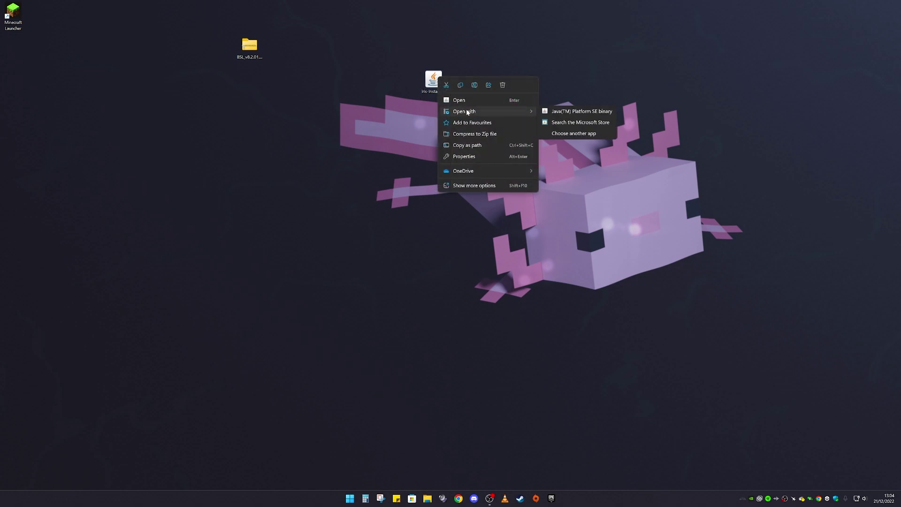
left_click(561, 115)
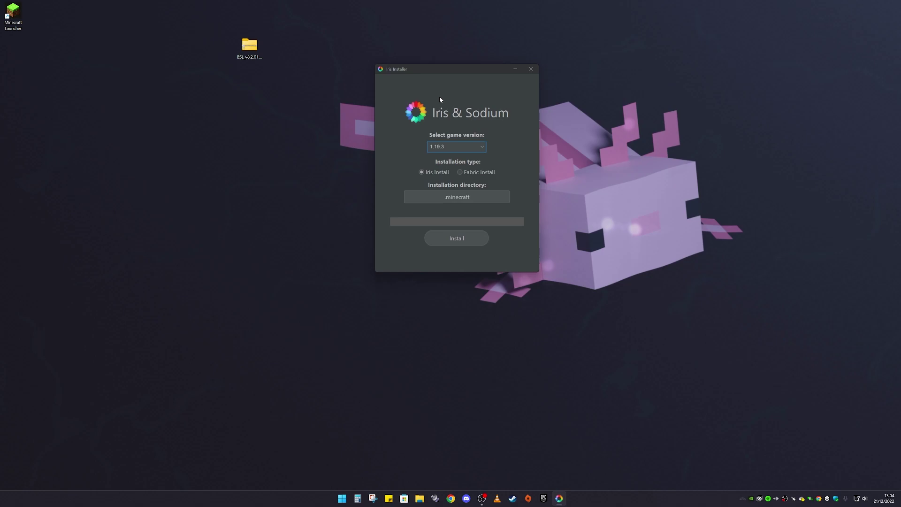
- Install Iris for game version 1.19.3 into .minecraft, then close the finished installer
left_click(439, 148)
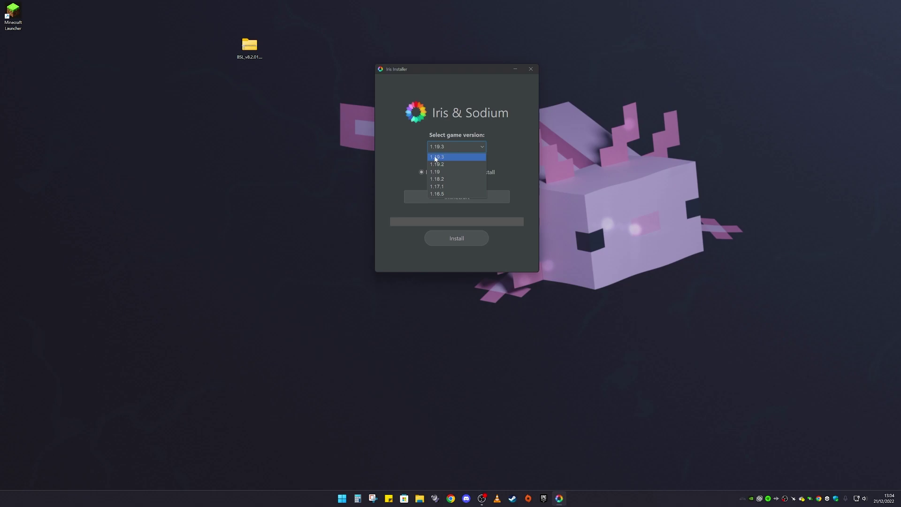
left_click(446, 157)
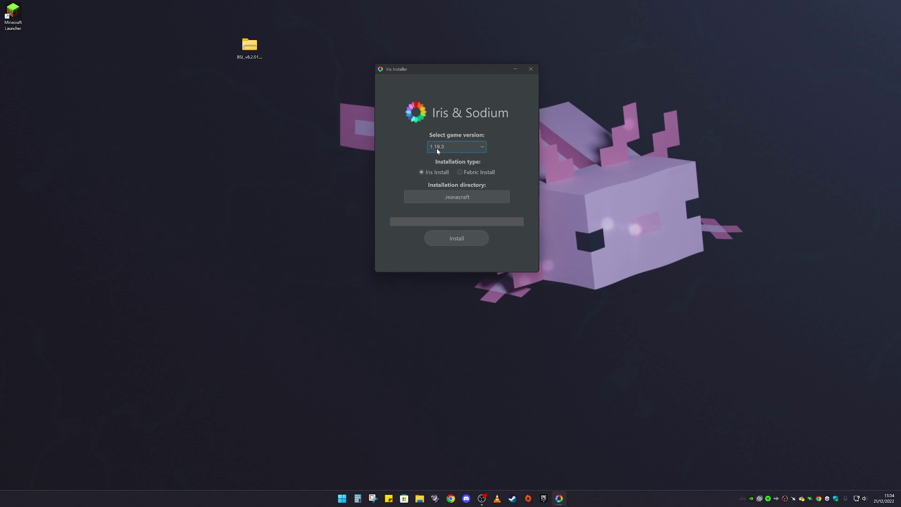
left_click(457, 198)
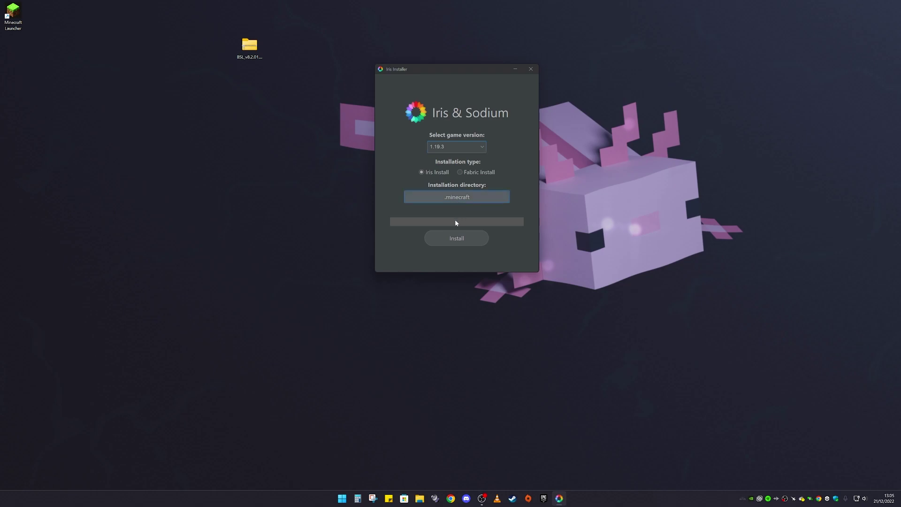
left_click(537, 111)
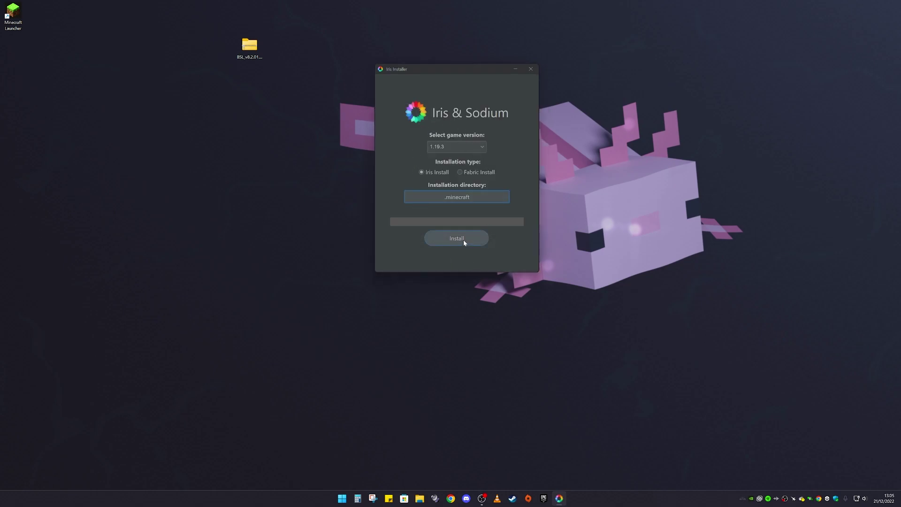
left_click(458, 241)
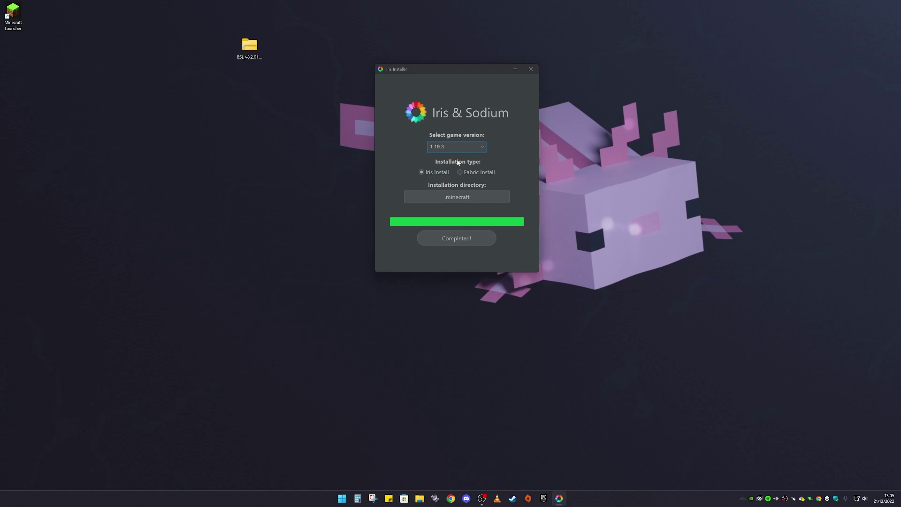
left_click(530, 70)
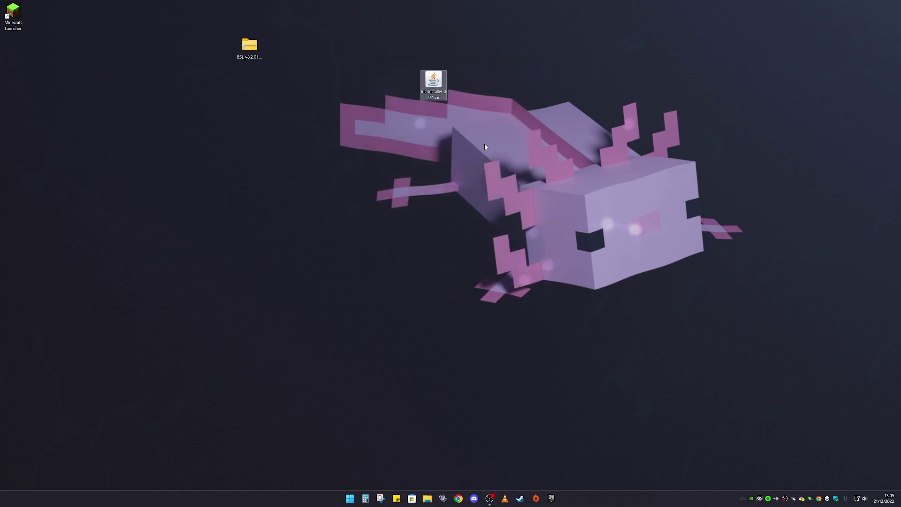
- Delete the installer jar from the desktop and launch Minecraft Launcher
key("Delete")
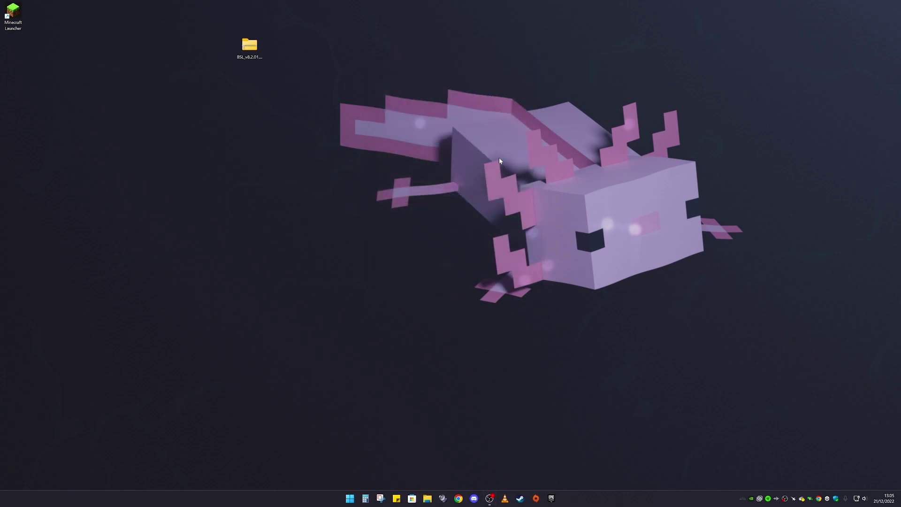
left_click_drag(13, 11, 459, 118)
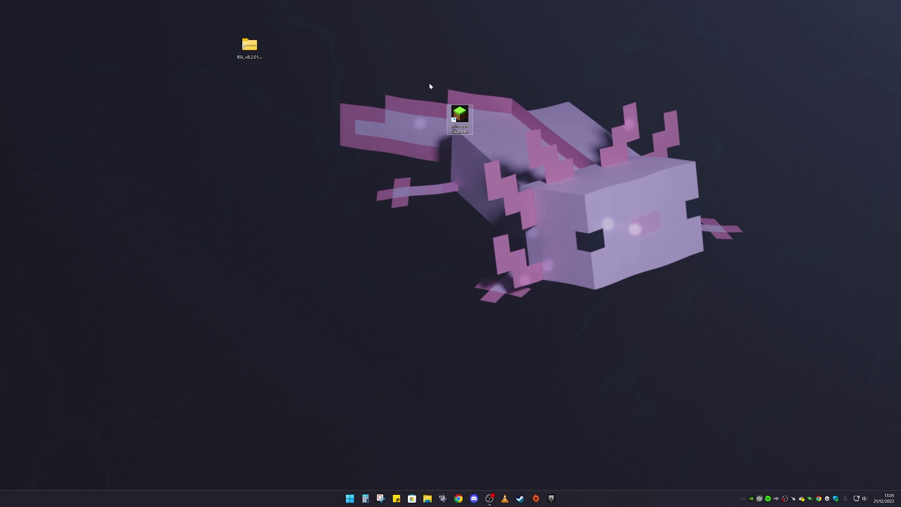
double_click(459, 117)
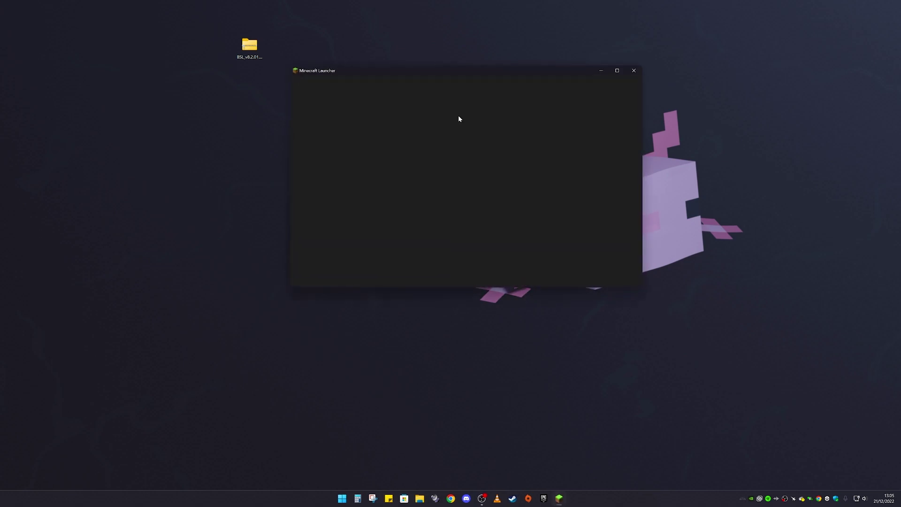
- Confirm Iris & Sodium for 1.19.3 is selected, then show the Installations list
mouse_move(383, 246)
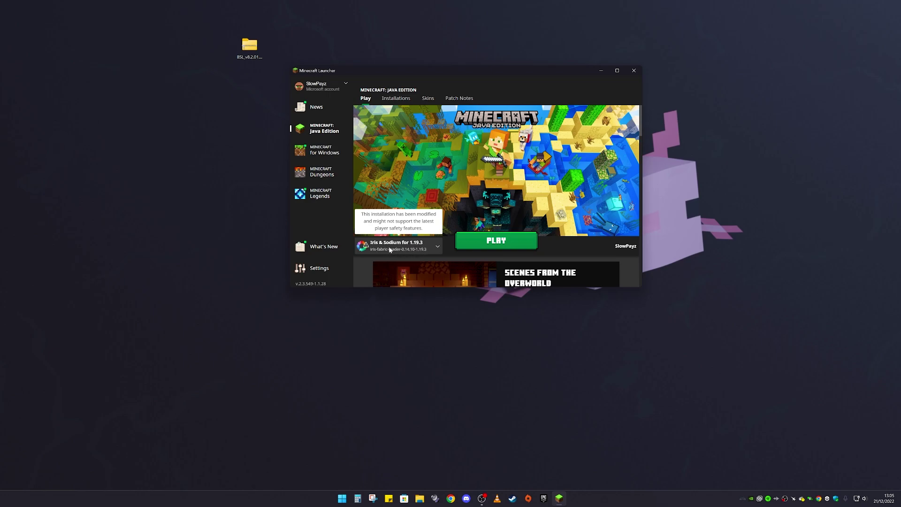
left_click(405, 250)
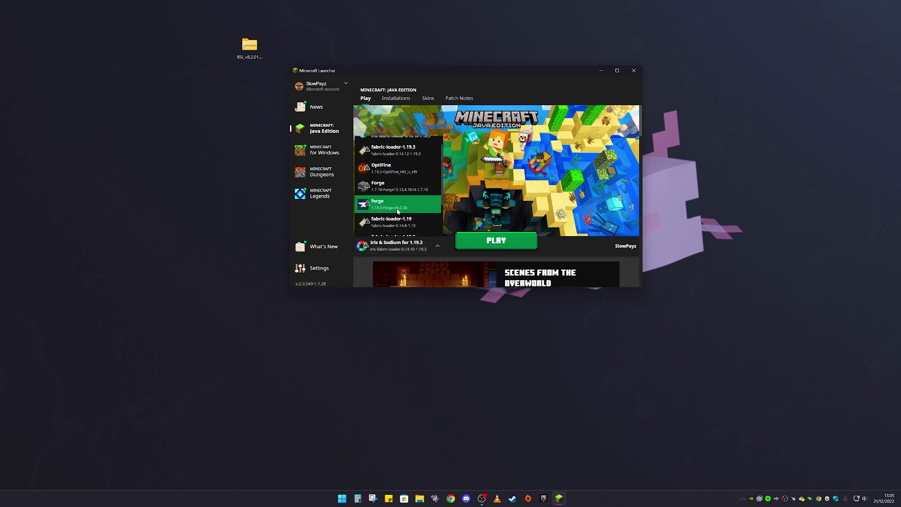
scroll(397, 155, "up", 1)
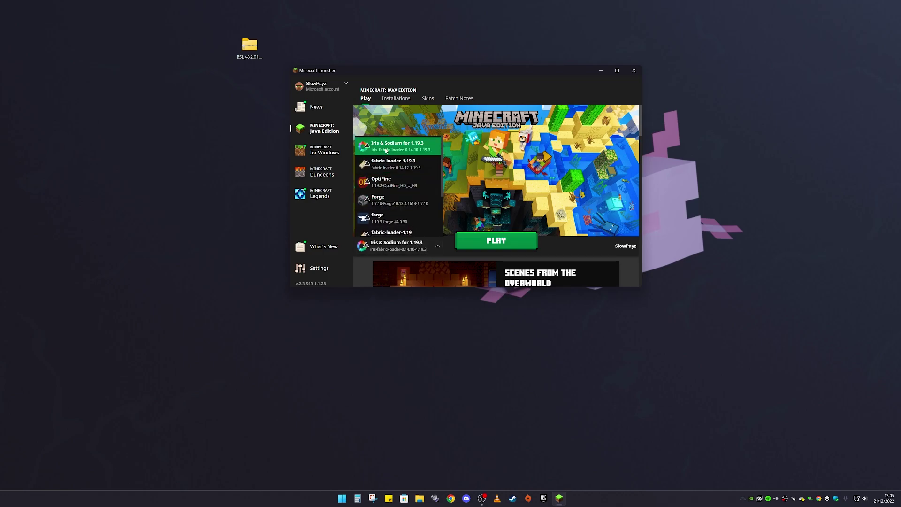
left_click(398, 250)
left_click(389, 102)
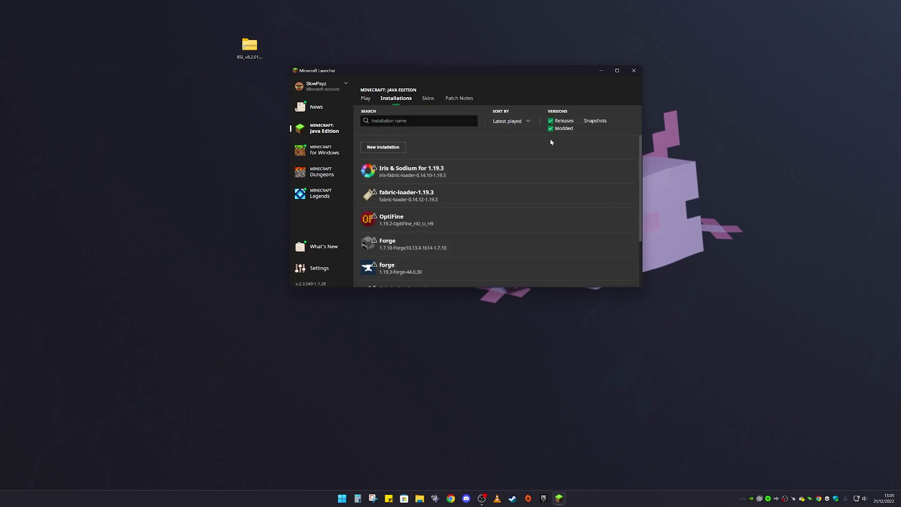
- Toggle the Modded filter off and back on in the installations list
left_click(567, 129)
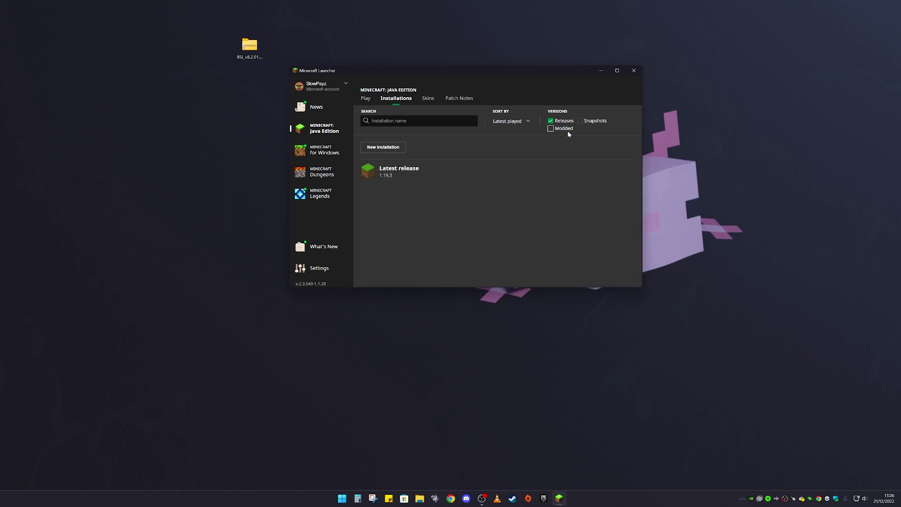
left_click(550, 131)
left_click(551, 131)
left_click(551, 131)
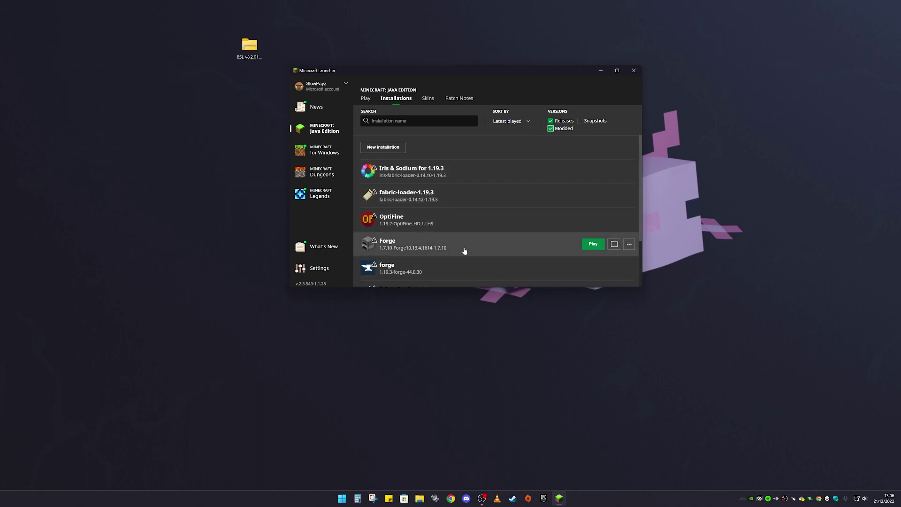
- Create an unnamed installation using version iris-fabric-loader-0.14.10-1.19.3
left_click(382, 147)
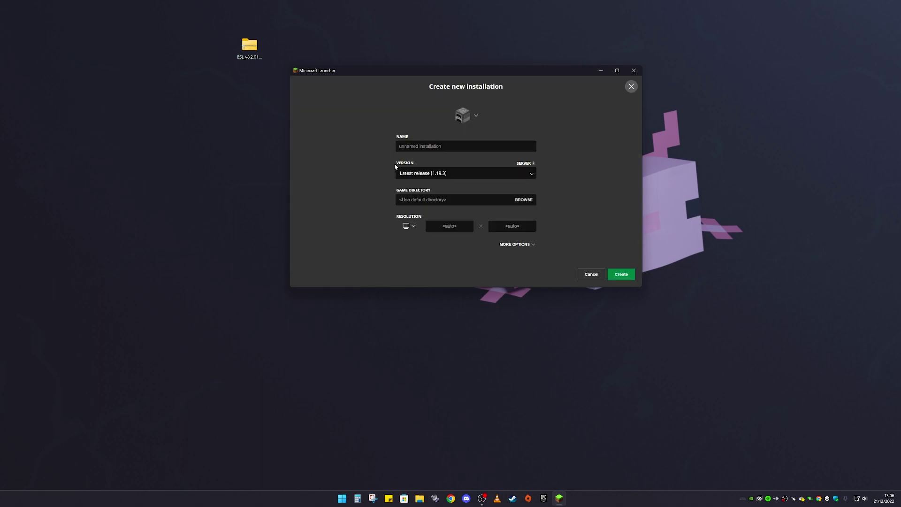
left_click(436, 175)
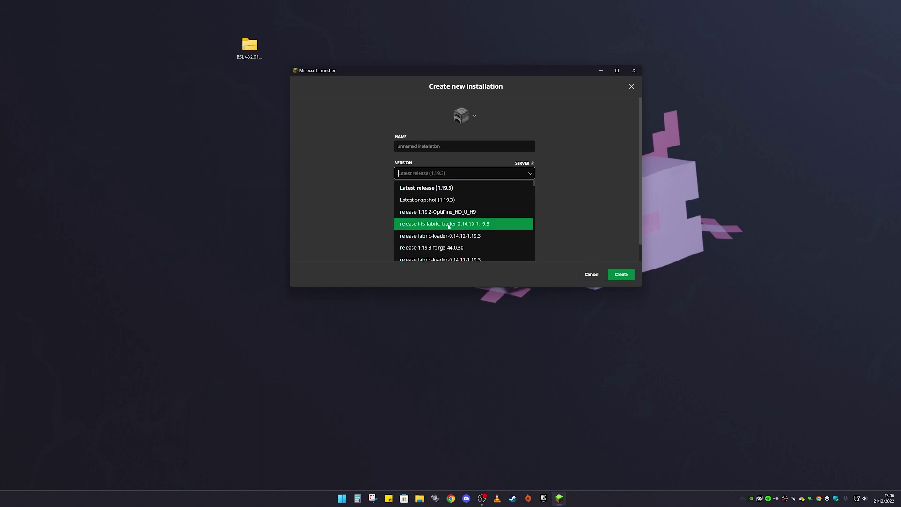
scroll(454, 246, "down", 3)
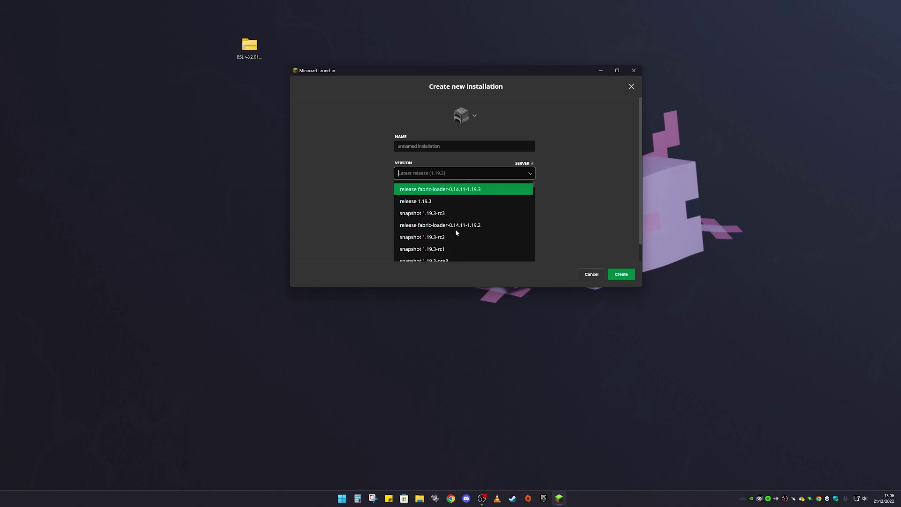
scroll(458, 251, "down", 6)
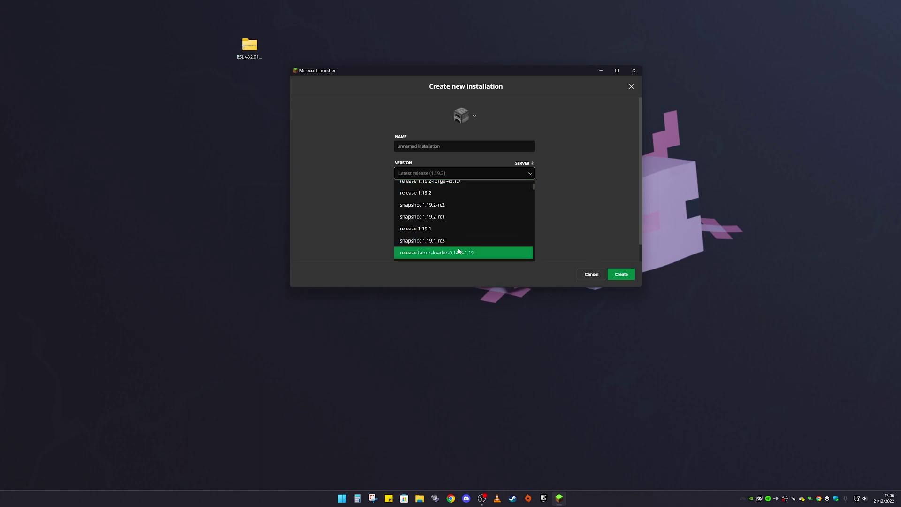
scroll(464, 255, "up", 2)
left_click(463, 252)
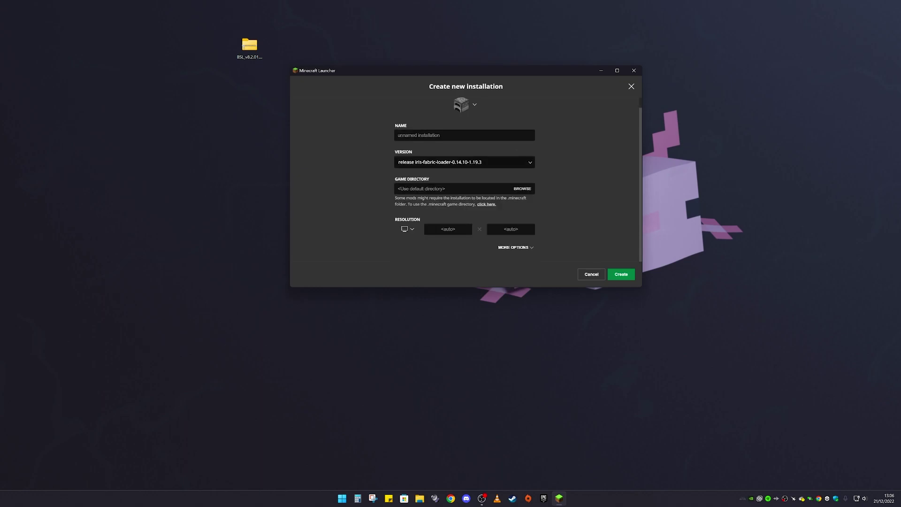
left_click(429, 135)
left_click(605, 208)
left_click(612, 275)
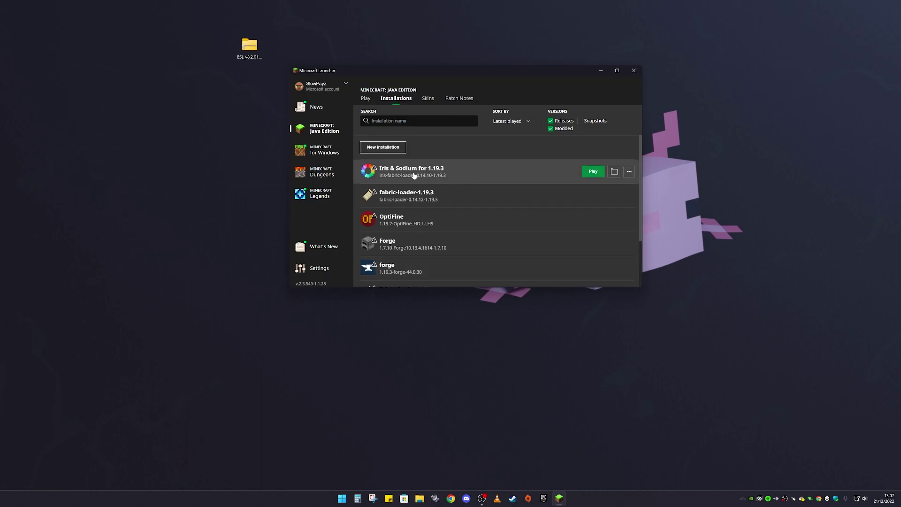
- Open the Iris & Sodium installation's .minecraft game folder
left_click_drag(249, 45, 250, 73)
left_click(410, 113)
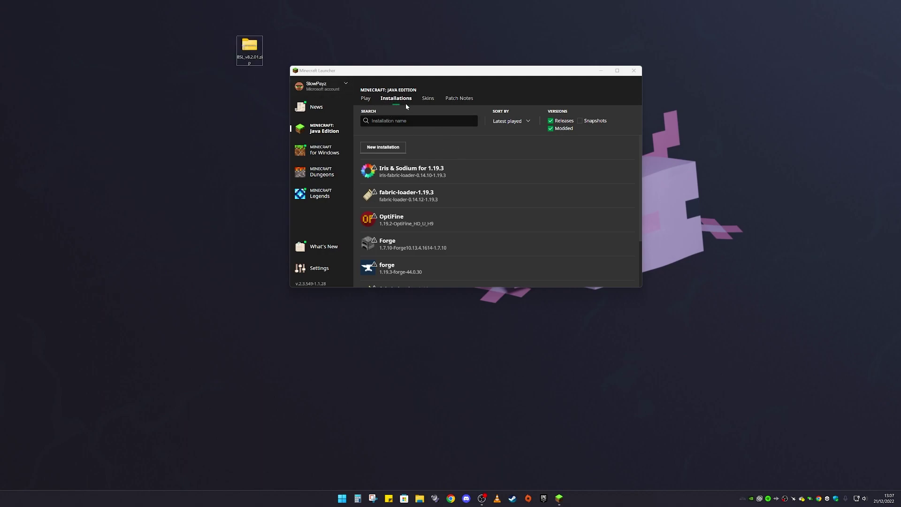
mouse_move(602, 181)
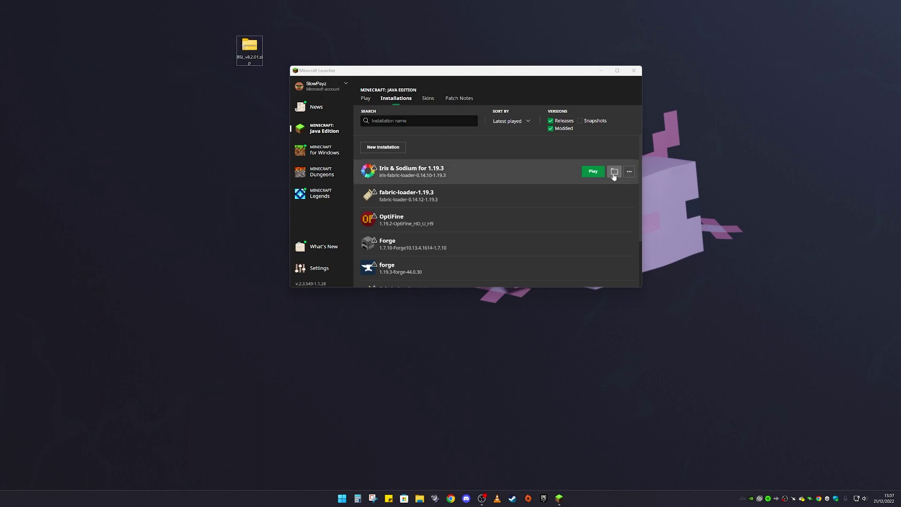
left_click(614, 172)
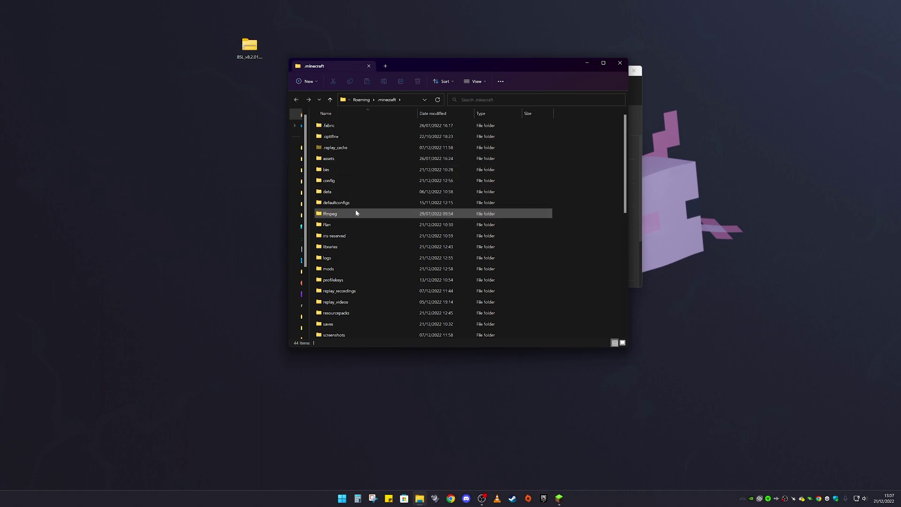
- Move BSL_v8.2.01.zip from the desktop into .minecraft\shaderpacks and close File Explorer
scroll(356, 210, "down", 2)
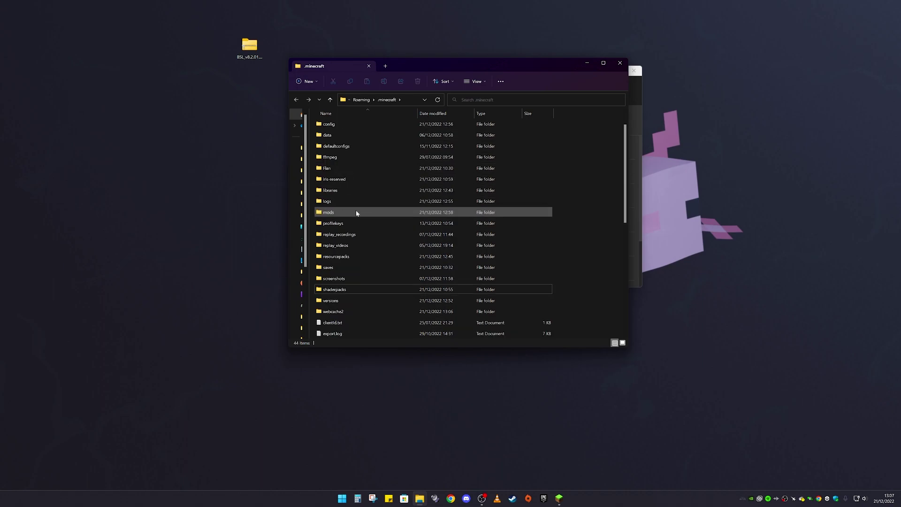
double_click(351, 291)
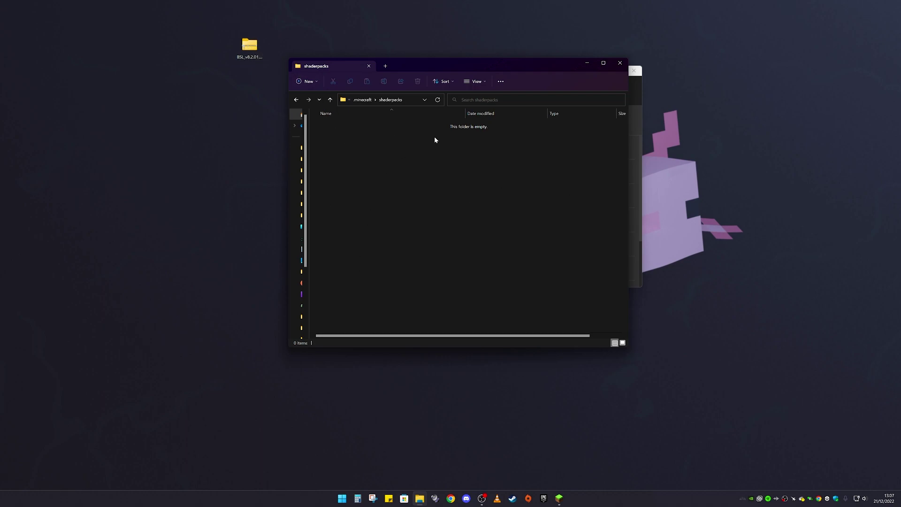
left_click_drag(251, 45, 436, 158)
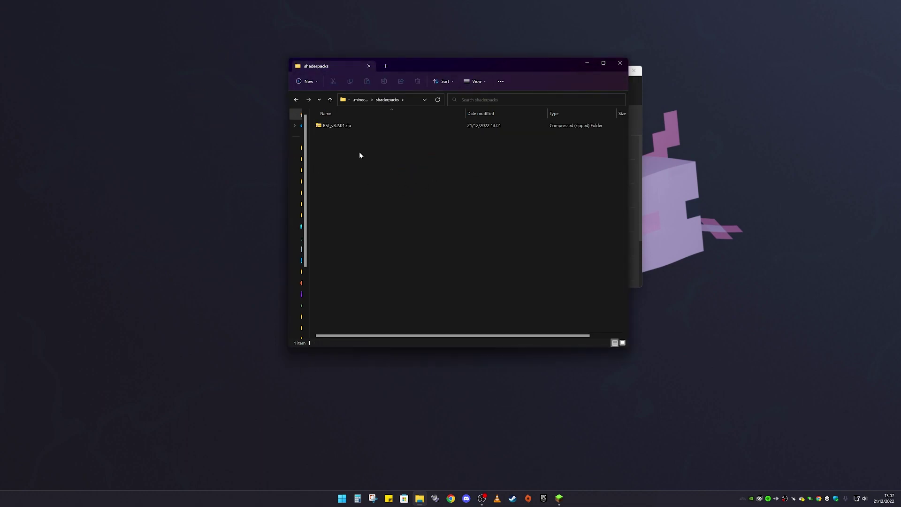
left_click(622, 69)
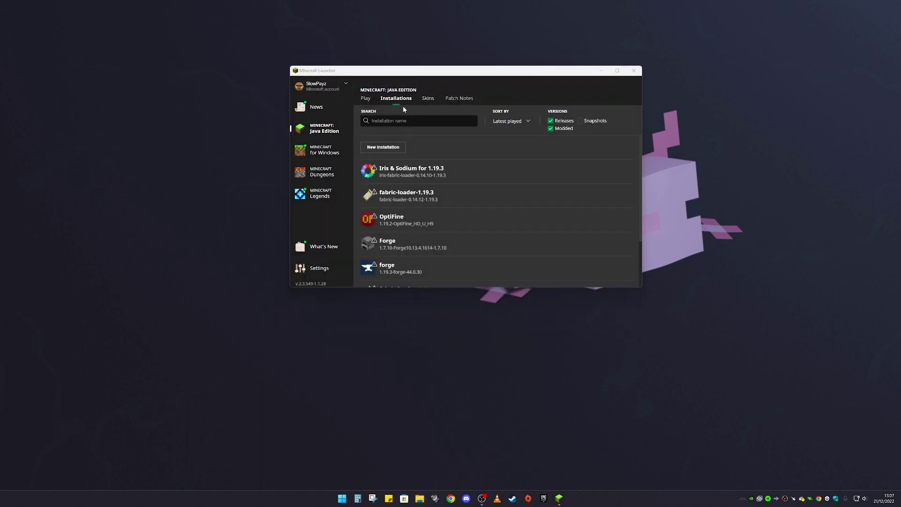
- Launch Iris & Sodium for 1.19.3, ticking 'I understand the risks' in the modded warning
left_click(366, 99)
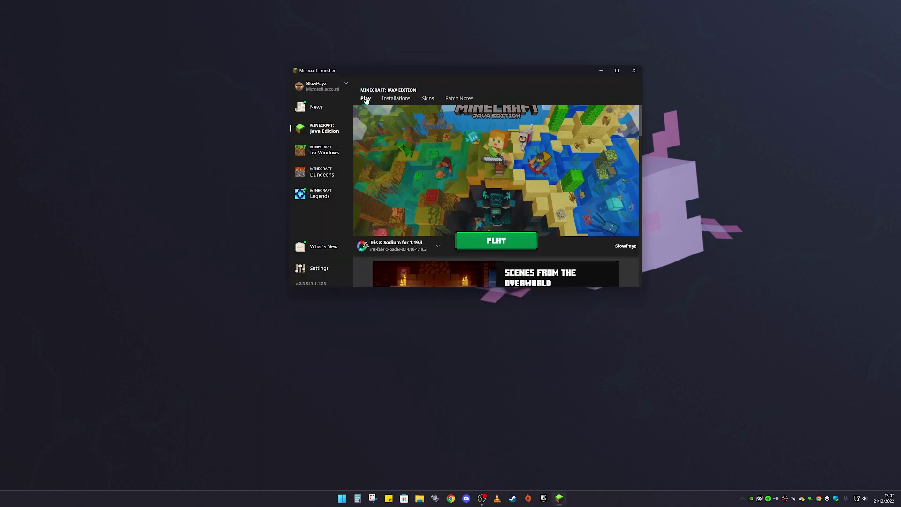
left_click(495, 243)
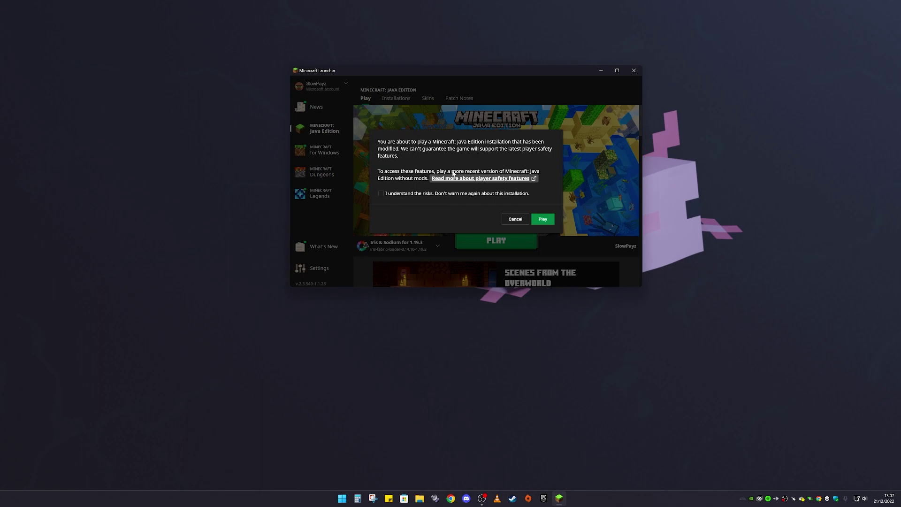
left_click(381, 194)
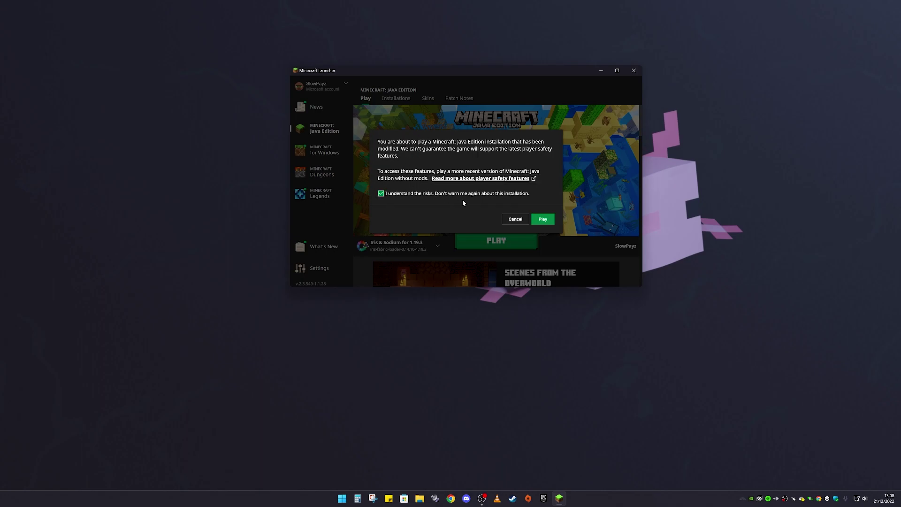
left_click(543, 220)
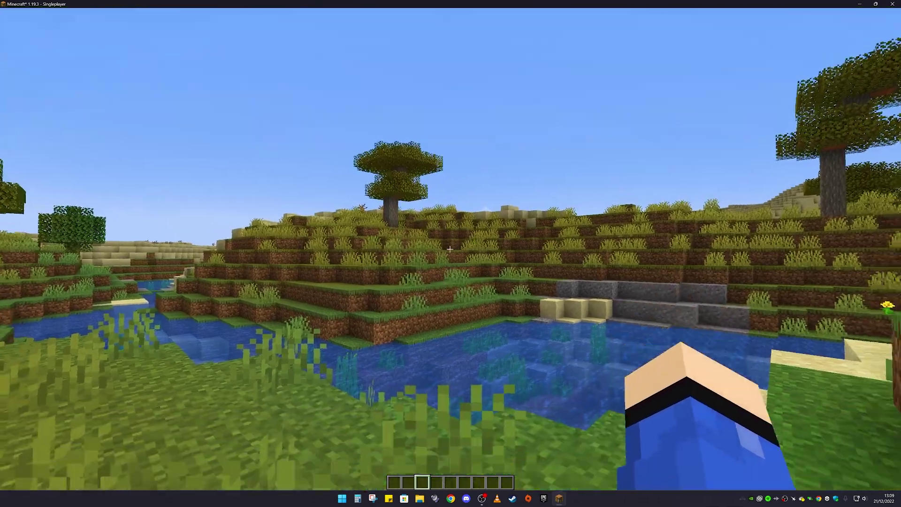
- Go from the pause menu through Options and Video Settings, checking maximum shadow distance, to Shader Packs
key("Escape")
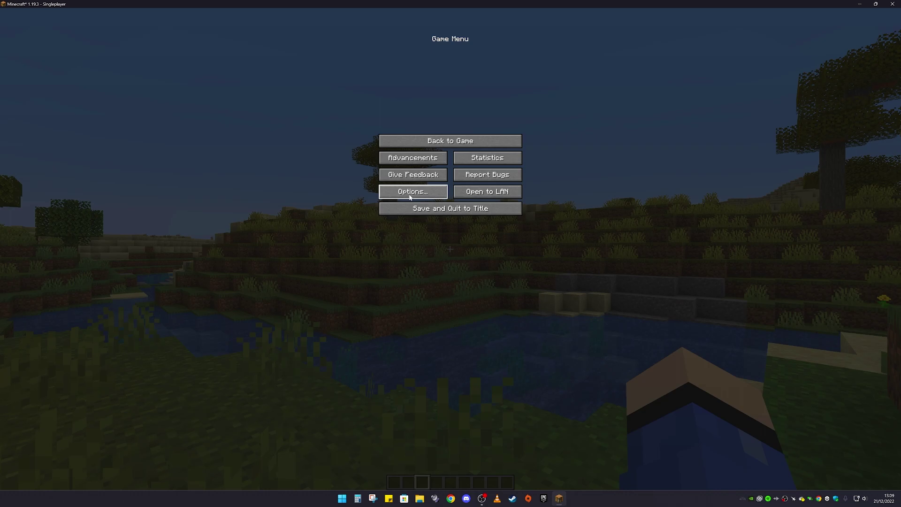
left_click(410, 196)
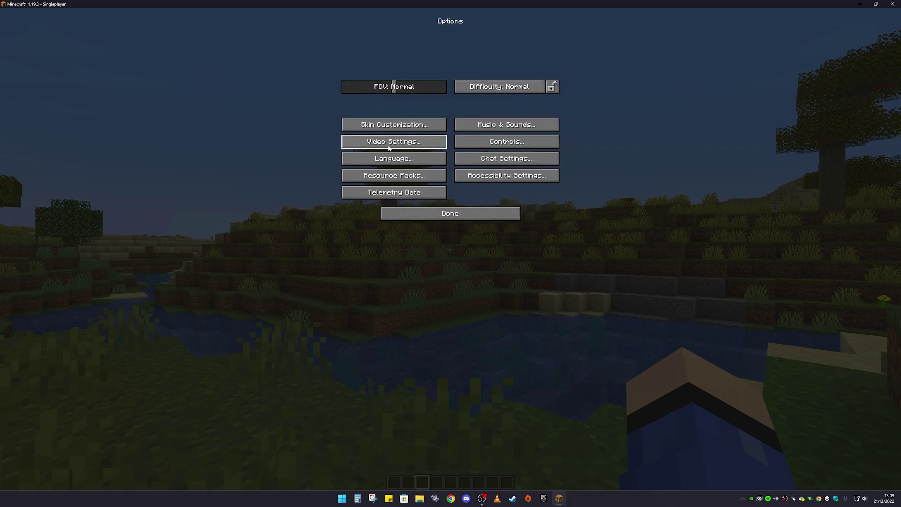
left_click(393, 143)
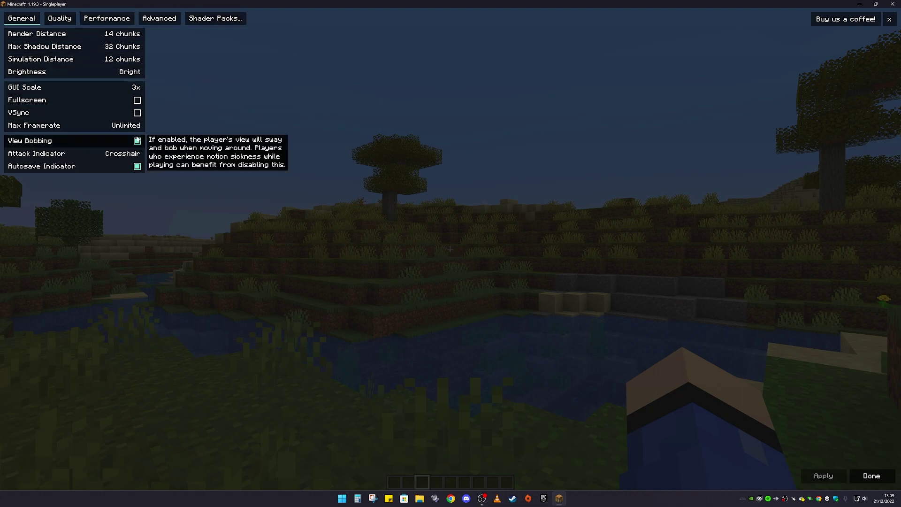
left_click(126, 49)
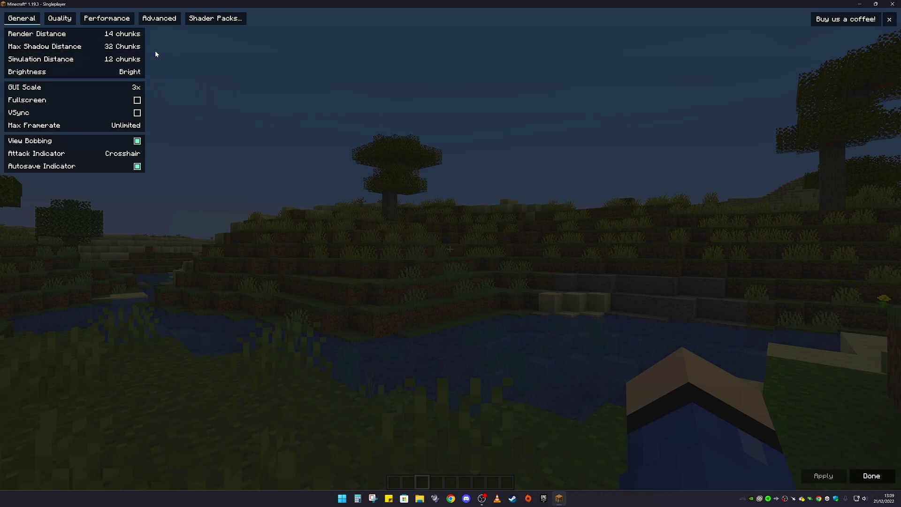
left_click(216, 20)
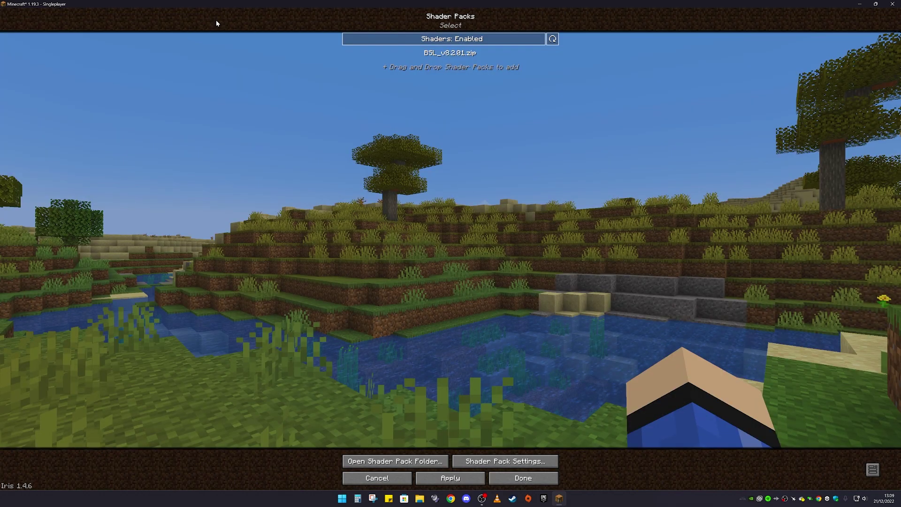
- Select BSL_v8.2.01.zip, confirm it, and back out of the menus into the shaded world
left_click(434, 54)
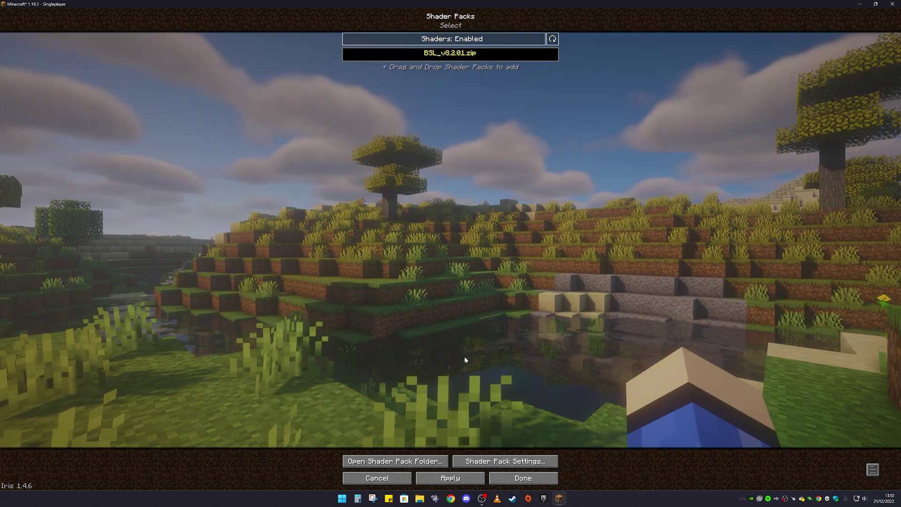
left_click(523, 478)
key("Escape")
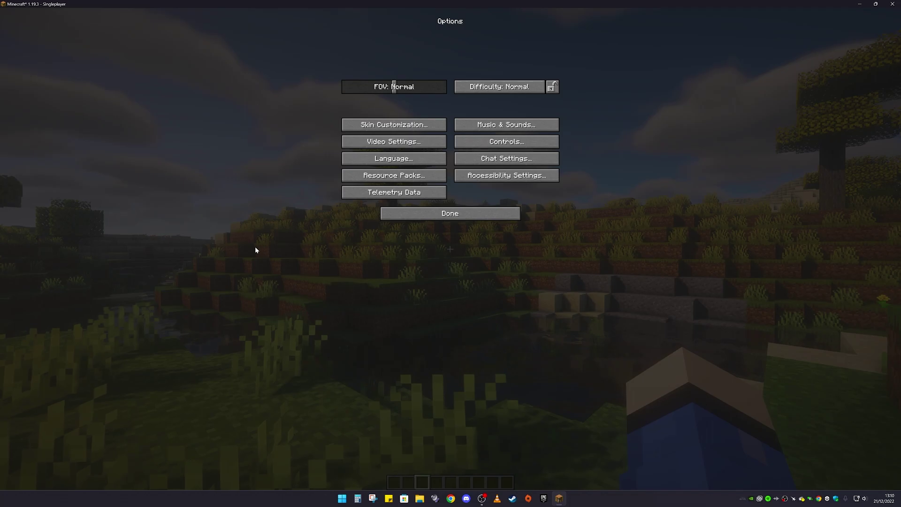
key("Escape")
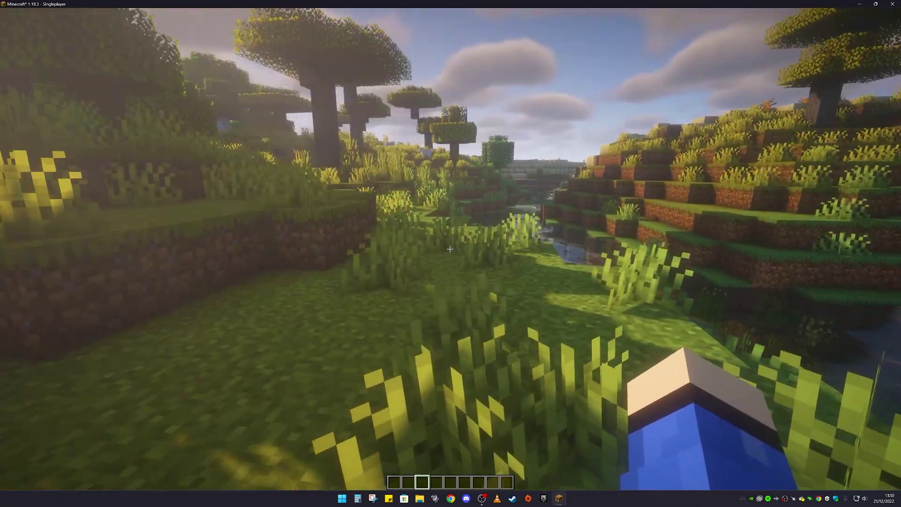